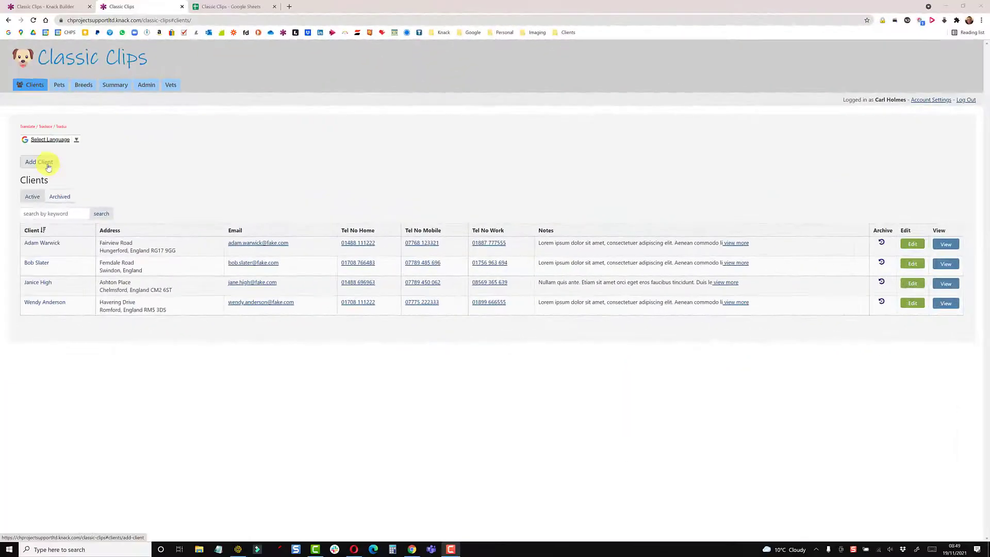
# Step: Preview Knack's Add Client form, then view the Classic Clips sheet's Client Name, Email and Phone headings
pyautogui.click(48, 164)
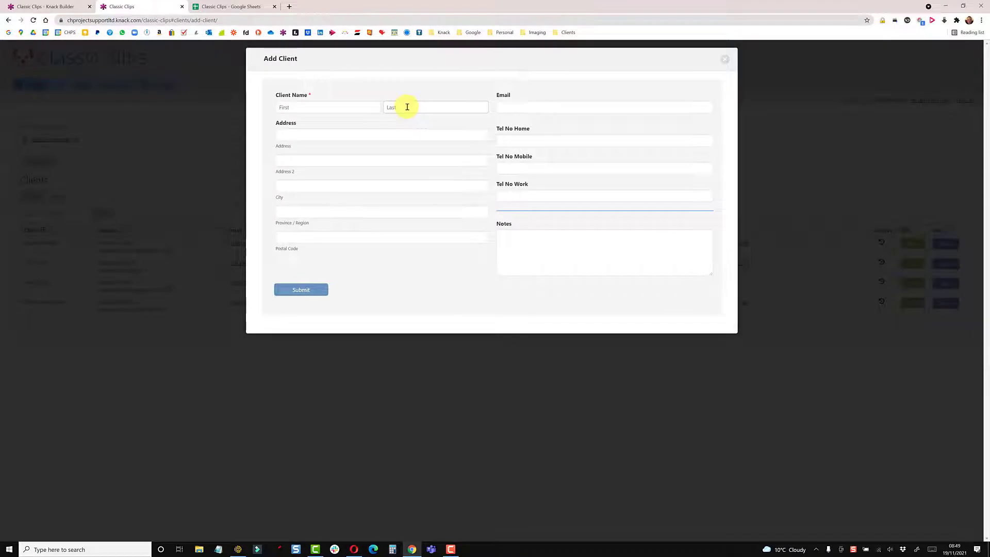
pyautogui.click(235, 7)
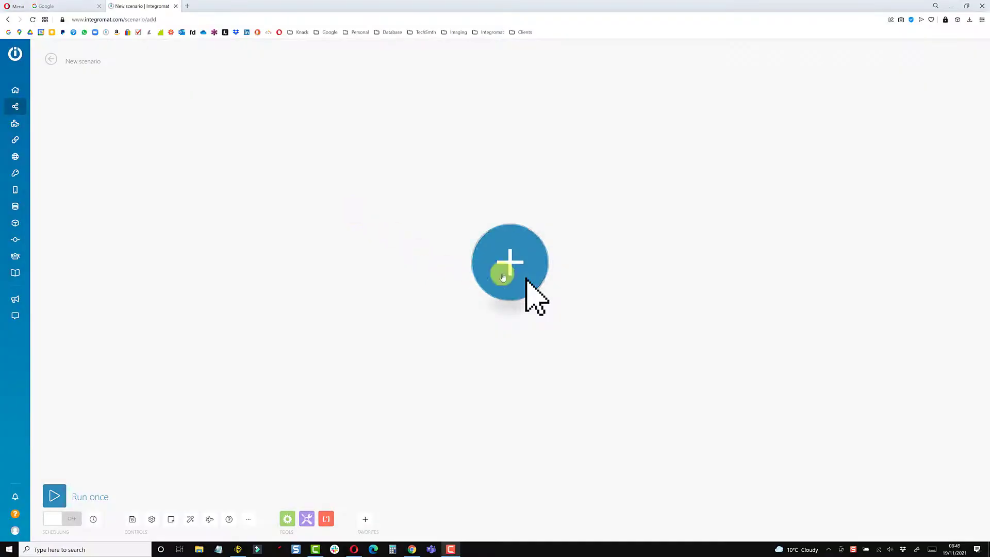
# Step: Add a Knack New Event trigger using the 'Classic Clips new Customer' webhook
pyautogui.click(511, 269)
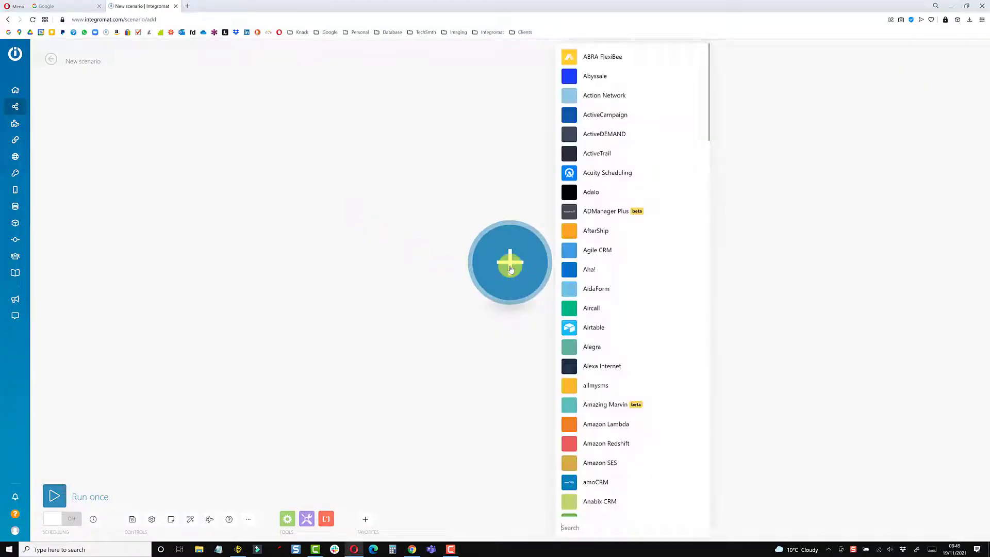
pyautogui.write('kn')
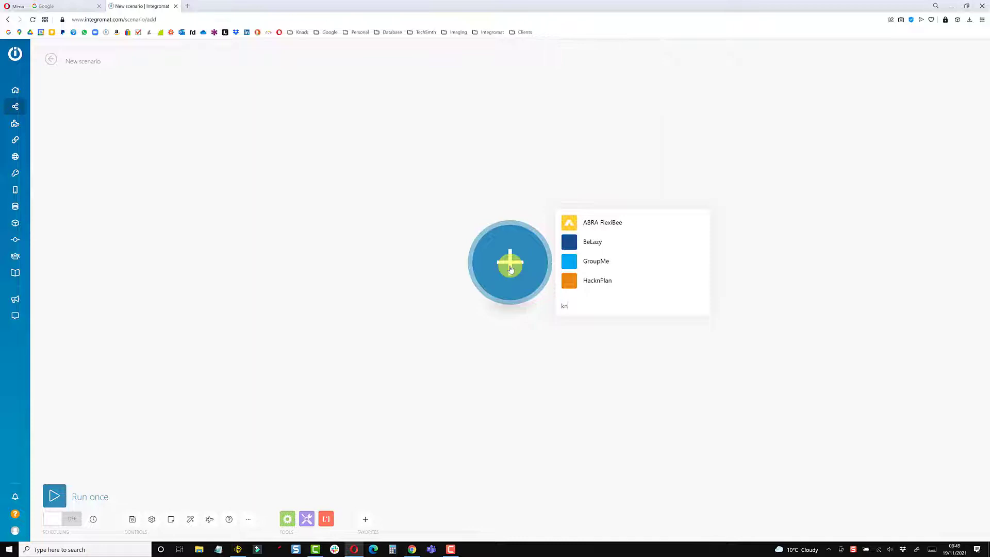
pyautogui.write('ack')
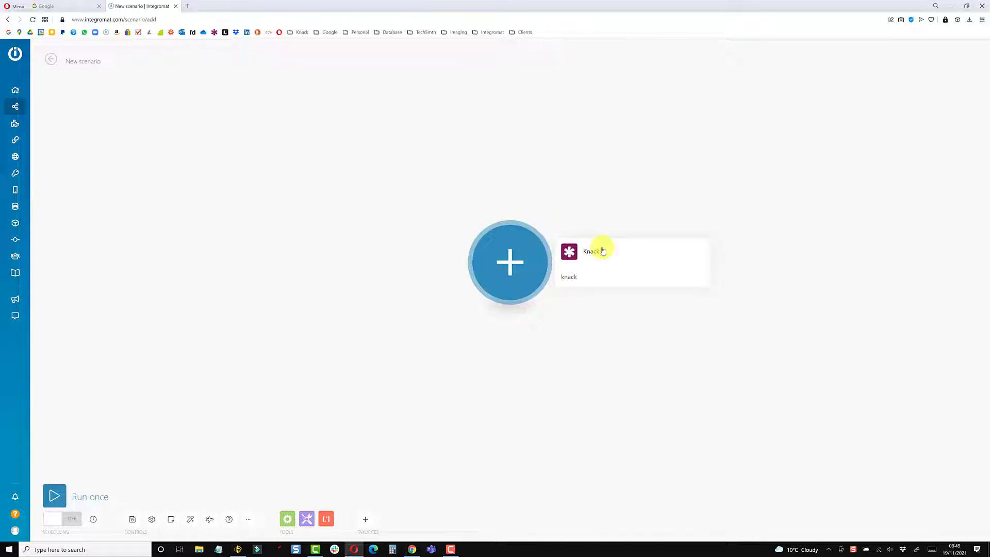
pyautogui.click(598, 250)
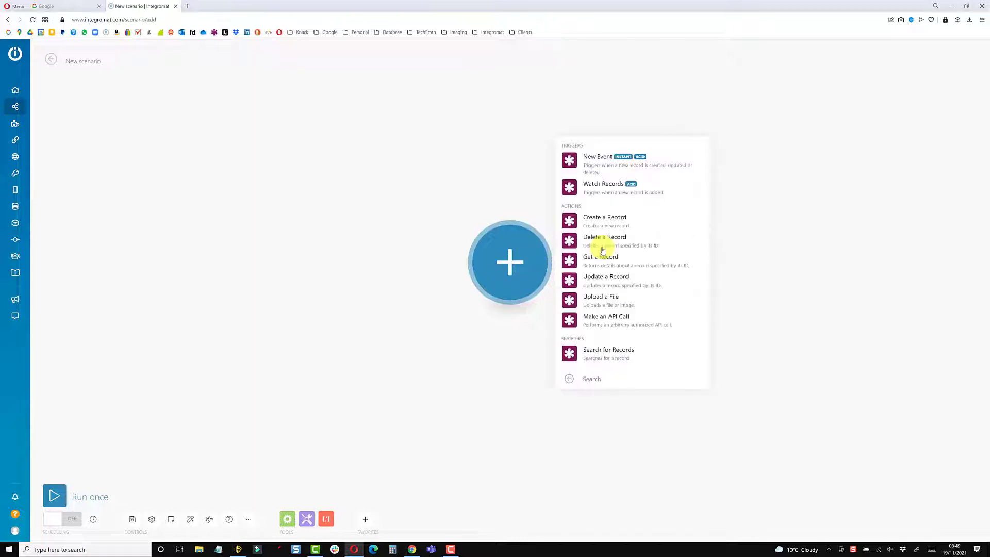
pyautogui.click(609, 163)
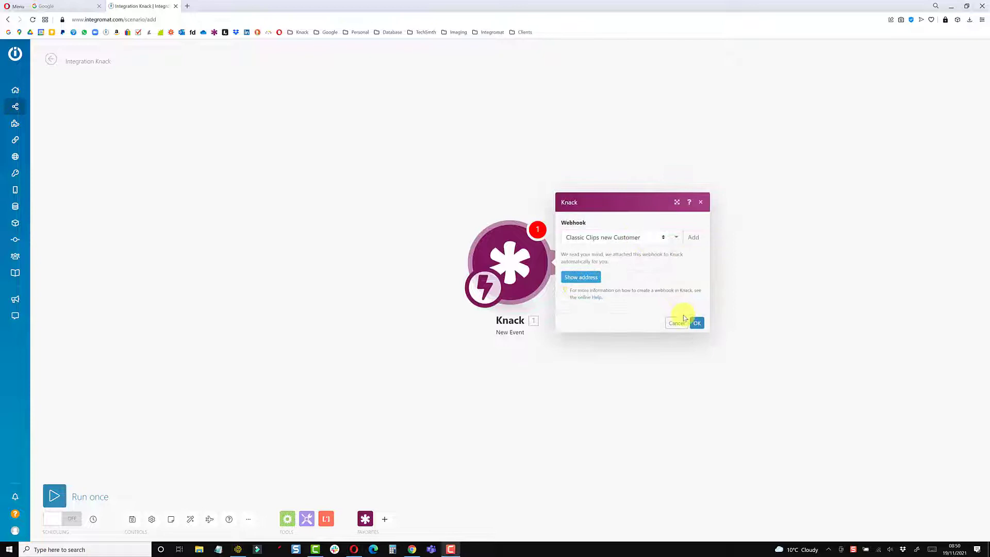
pyautogui.click(696, 323)
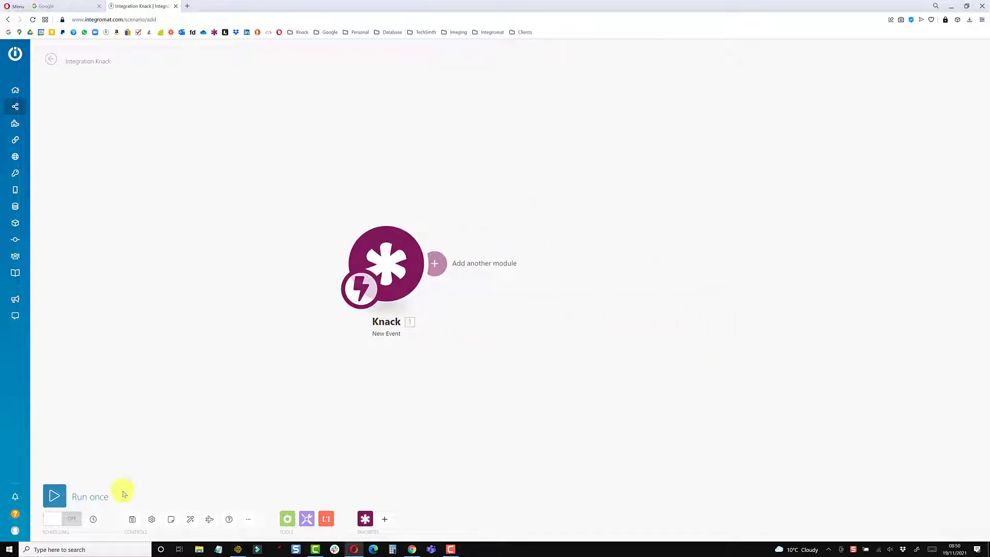
# Step: Run the scenario once and submit a new client with name, email and home phone in Knack
pyautogui.click(56, 495)
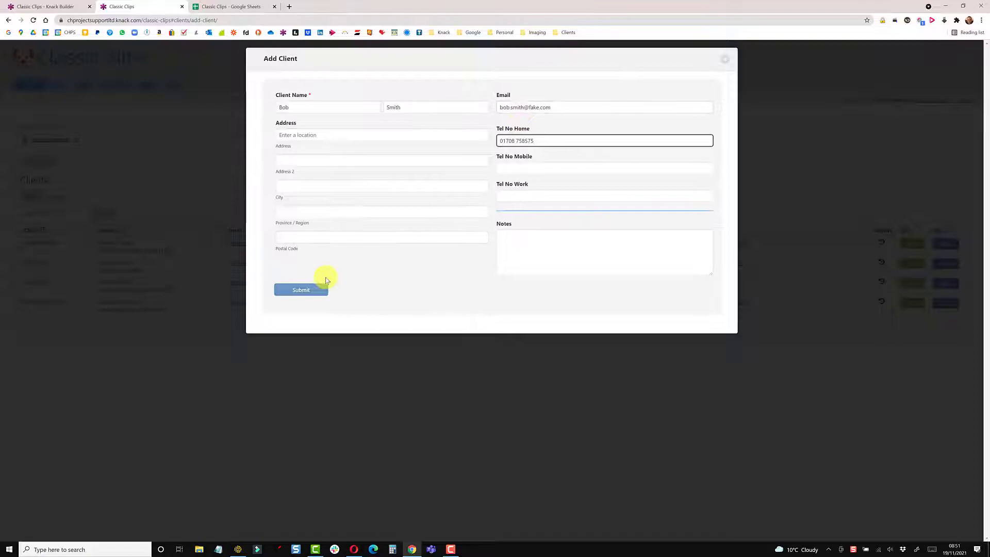
pyautogui.click(309, 289)
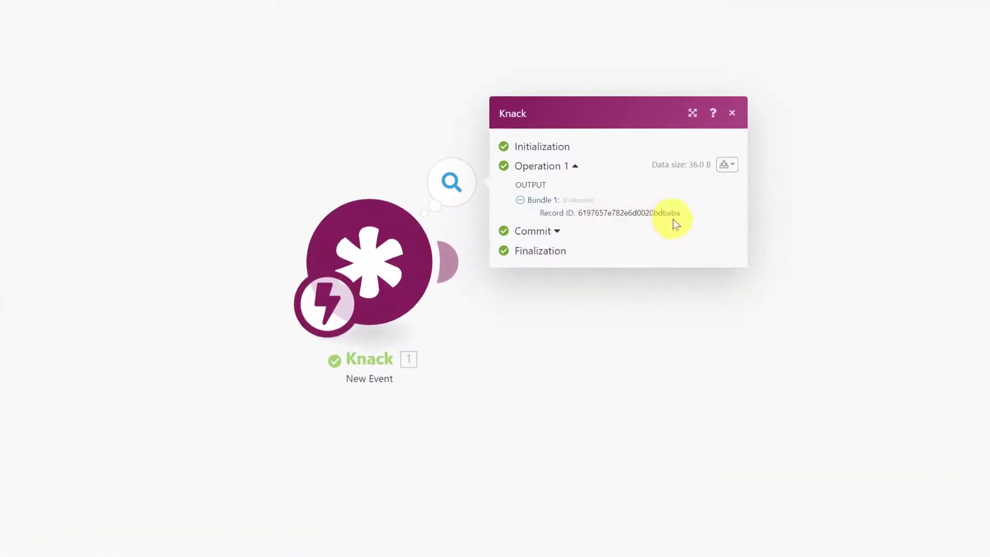
# Step: Inspect the trigger's output bundle to confirm the new client's Record ID
pyautogui.moveTo(684, 214); pyautogui.dragTo(579, 212)
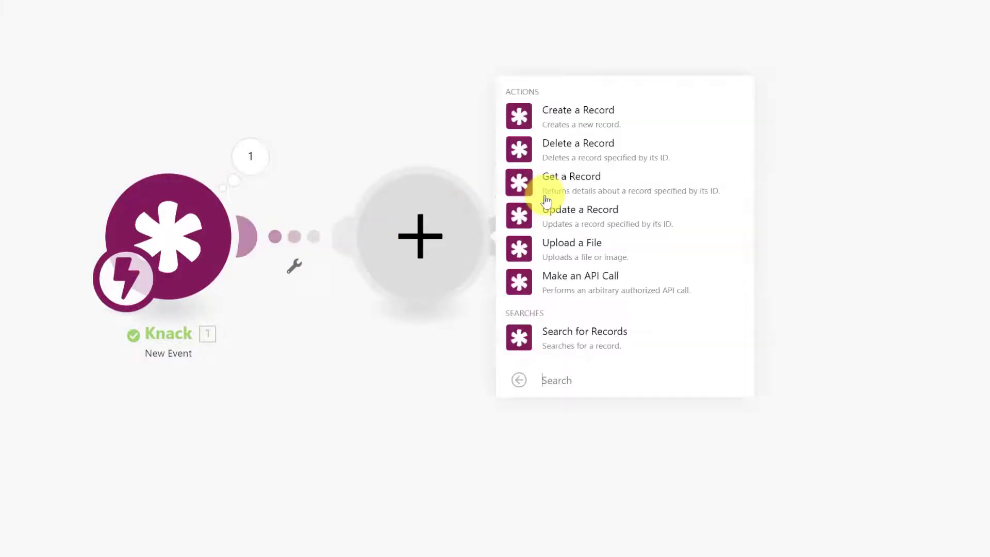
# Step: Configure Get a Record with the Classic Clips connection, Client object, and Record ID mapped from the trigger
pyautogui.click(565, 183)
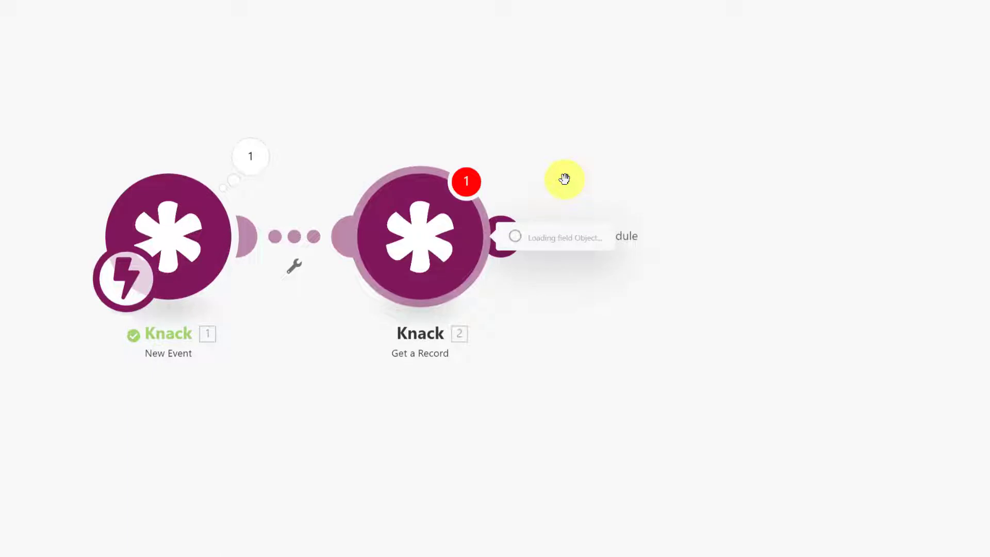
pyautogui.click(564, 178)
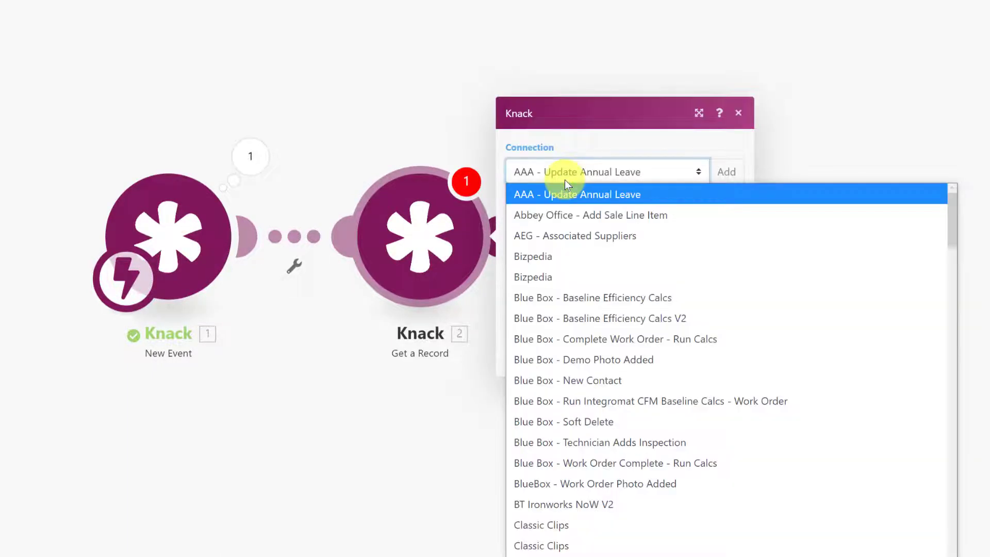
pyautogui.press('c')
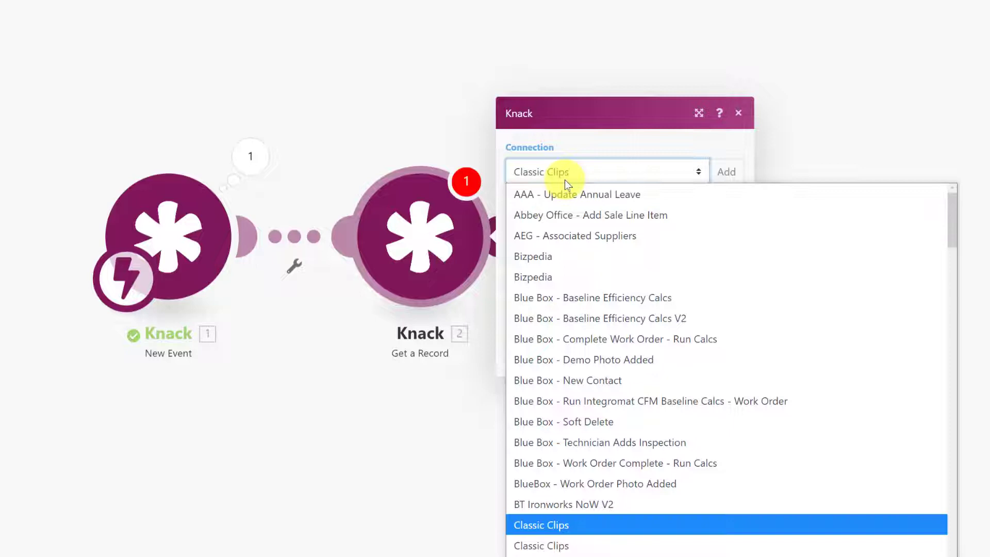
pyautogui.press('Return')
pyautogui.click(561, 258)
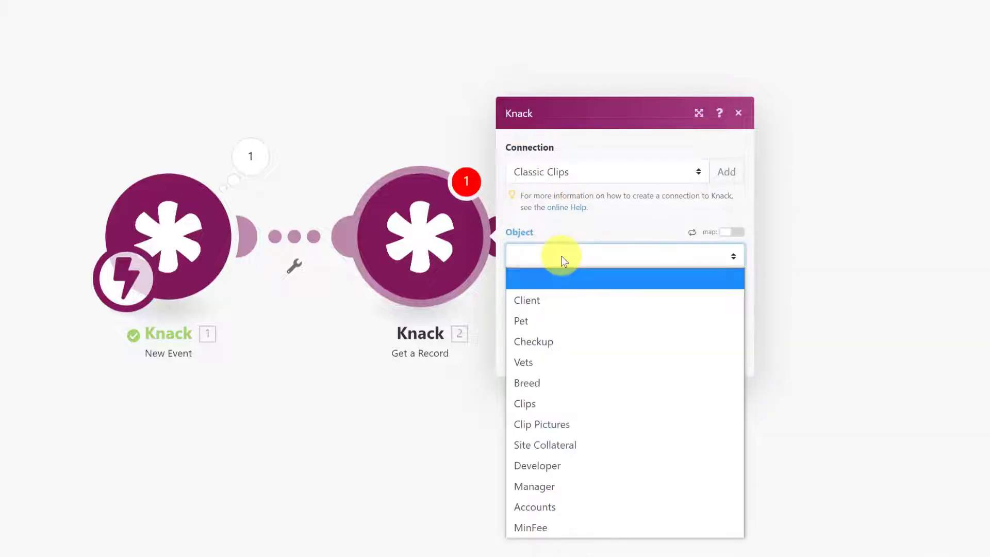
pyautogui.click(552, 300)
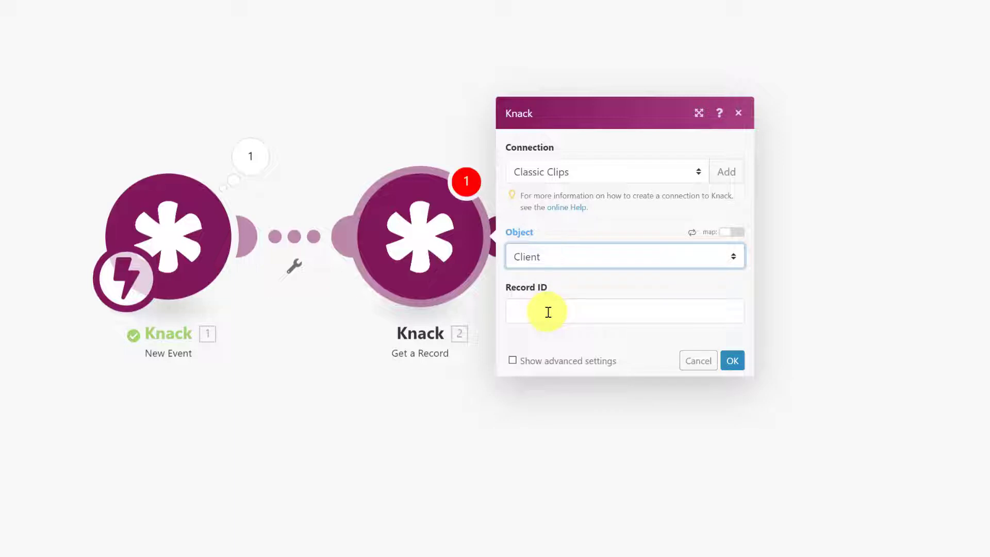
pyautogui.click(548, 311)
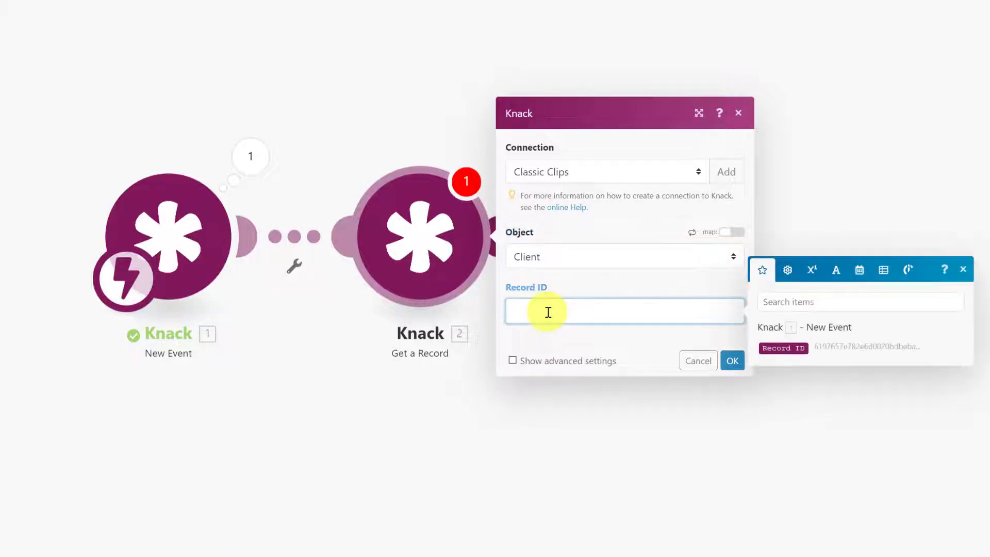
pyautogui.click(798, 348)
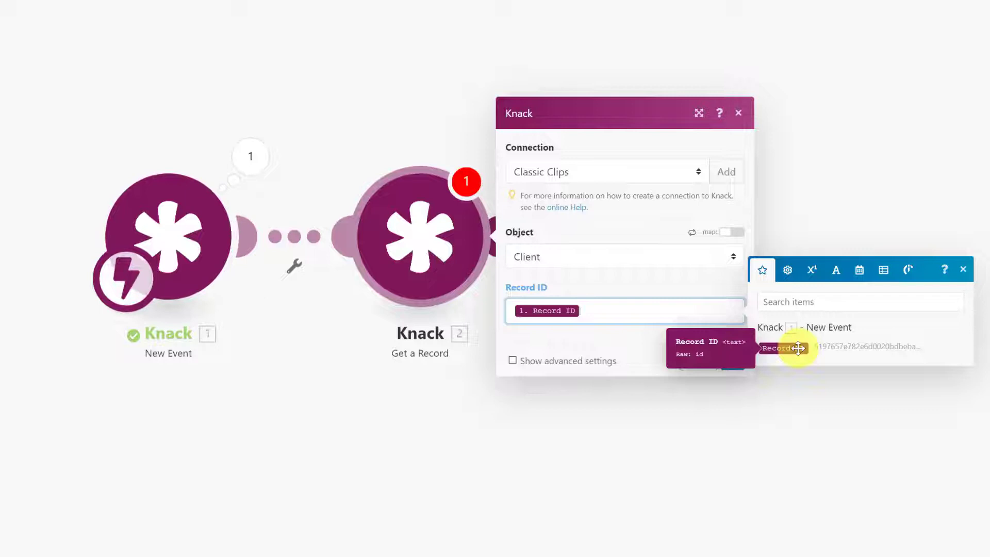
pyautogui.click(591, 334)
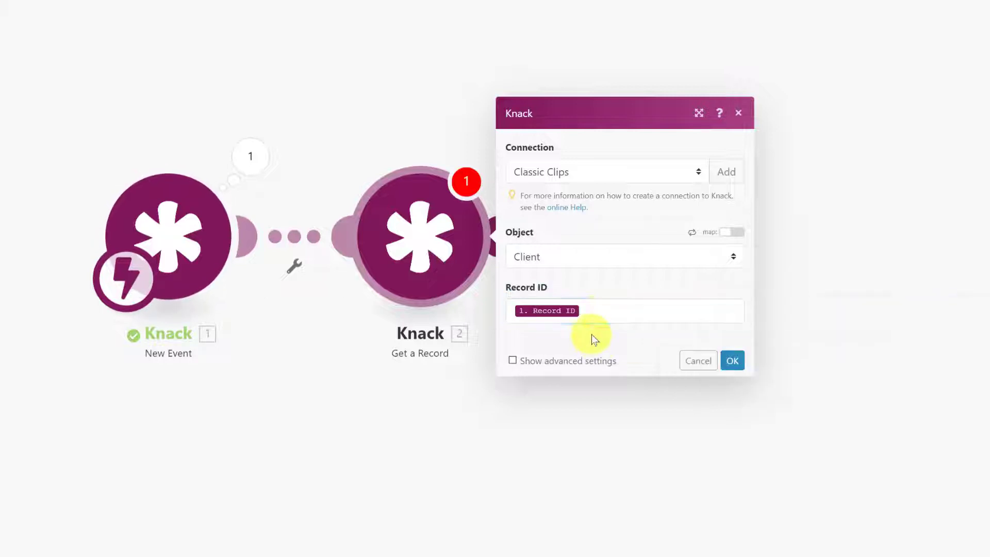
pyautogui.click(731, 361)
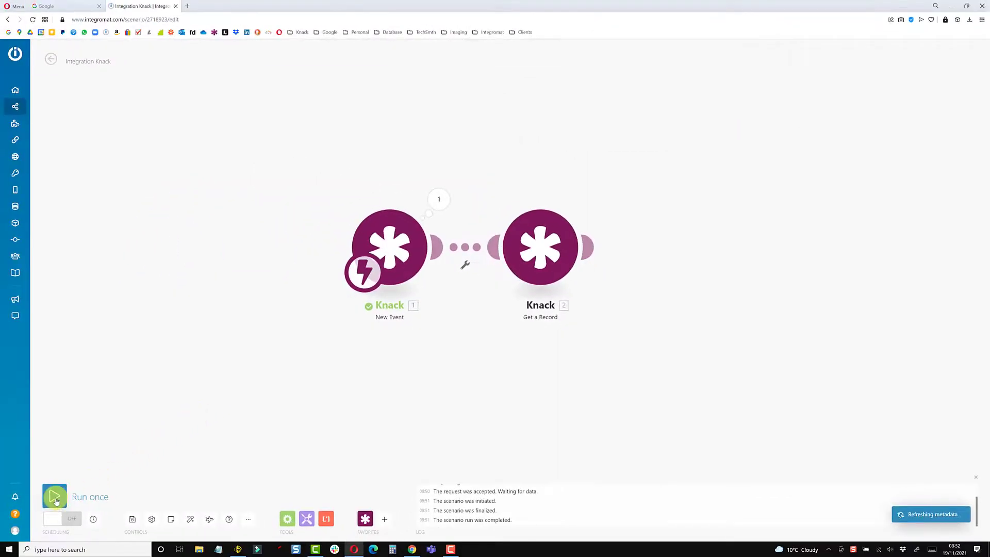
# Step: Run the scenario once and submit another Knack client with name, email and home phone
pyautogui.click(55, 496)
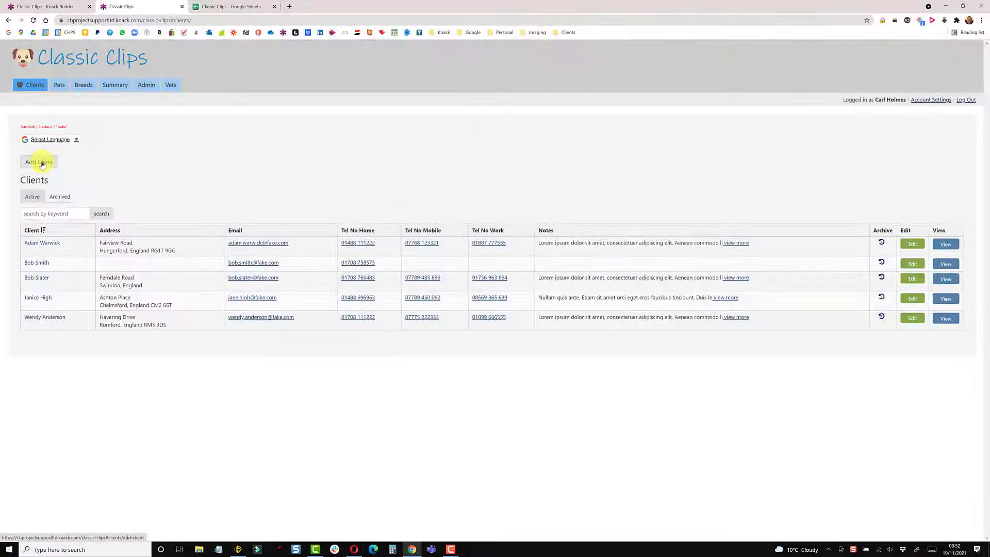
pyautogui.click(42, 162)
pyautogui.click(309, 107)
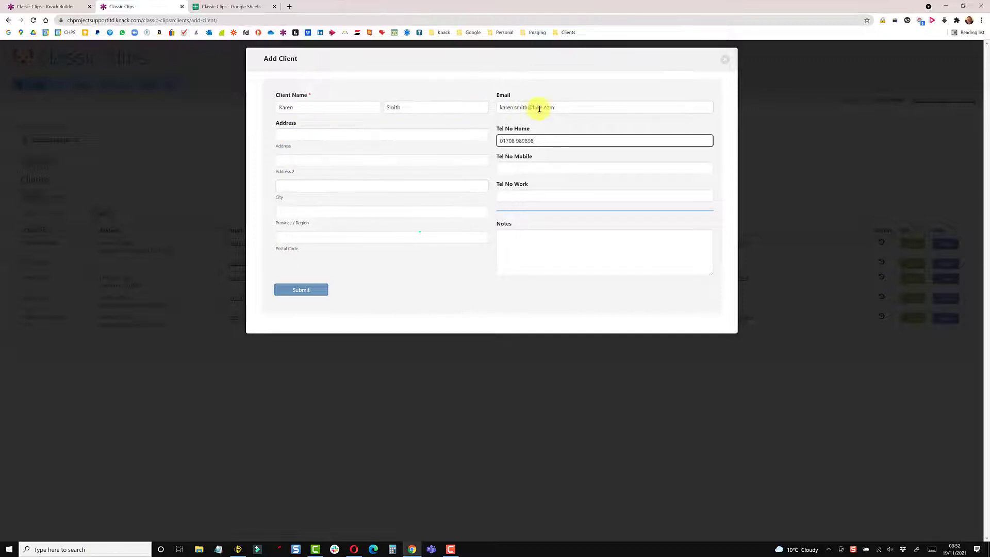
pyautogui.click(300, 289)
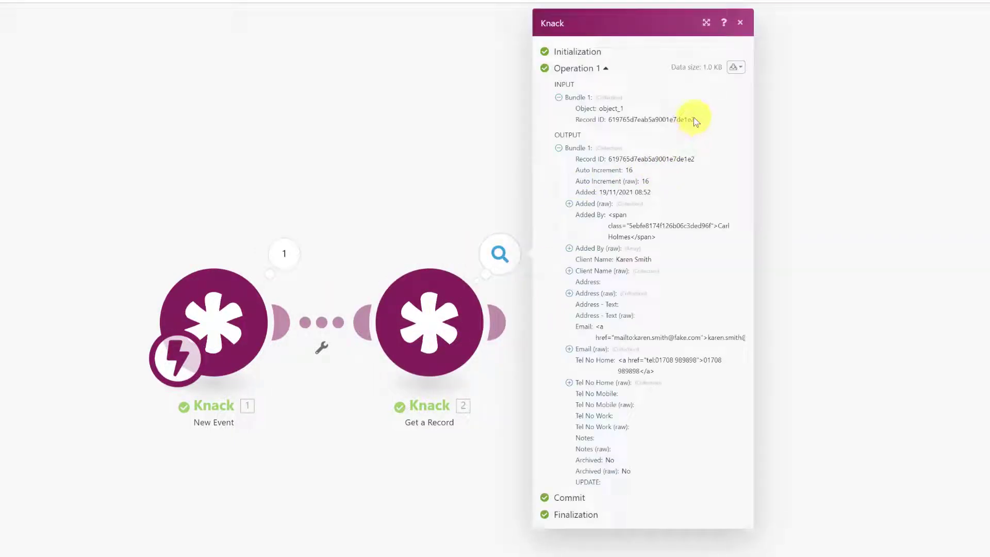
# Step: Expand Added By, Client Name and Address in the Get a Record output to inspect the client's fields
pyautogui.moveTo(685, 119); pyautogui.dragTo(611, 120)
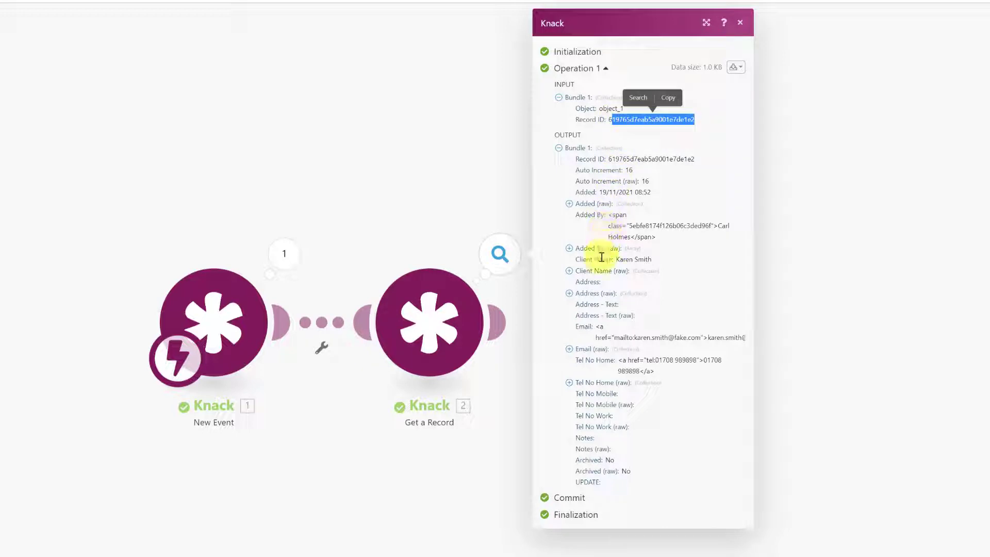
pyautogui.click(570, 249)
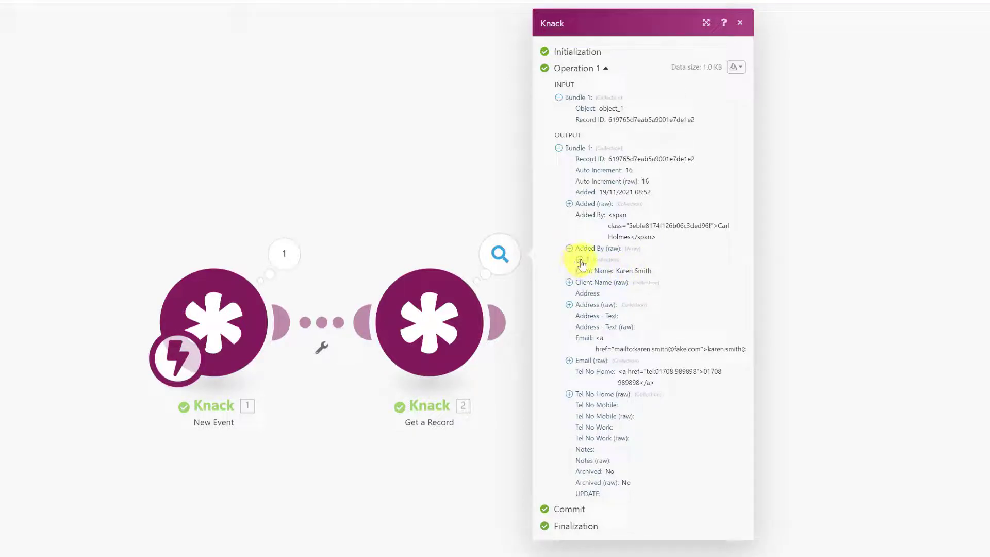
pyautogui.click(580, 260)
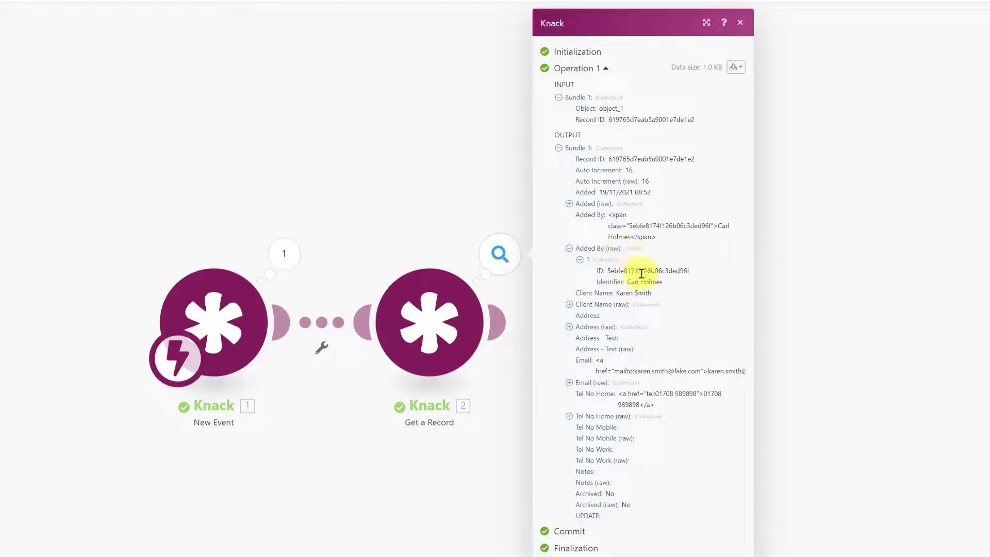
pyautogui.click(569, 305)
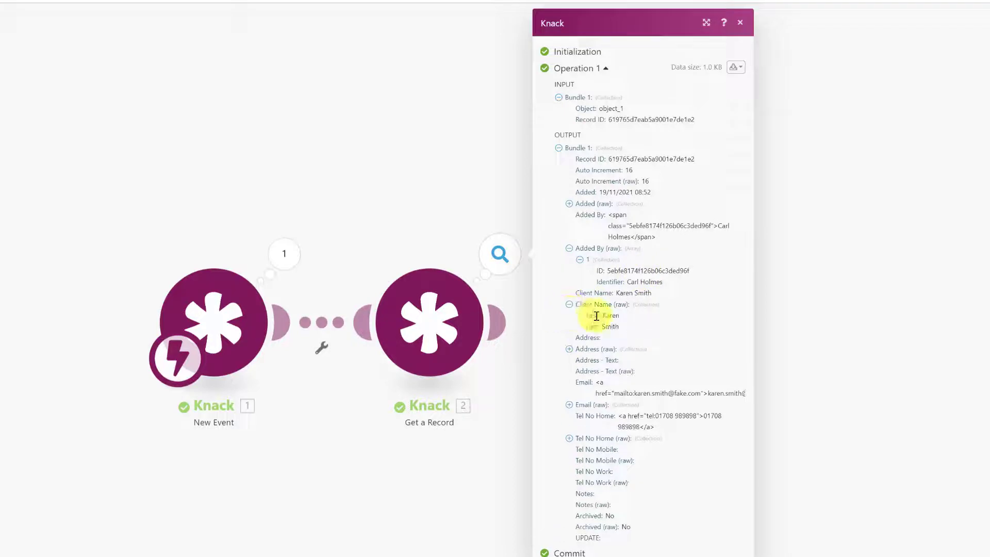
pyautogui.click(569, 349)
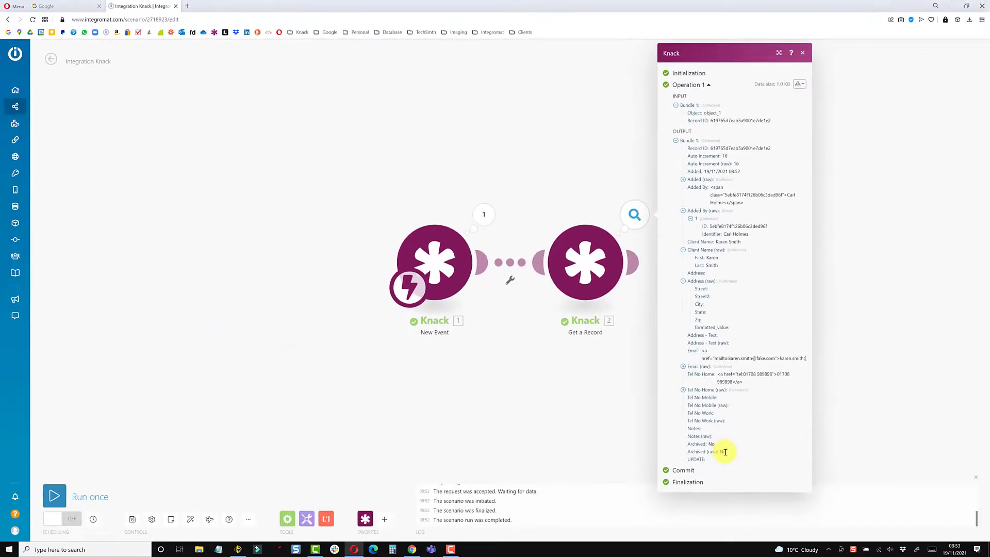
# Step: Append a Google Sheets Add a Row module after Get a Record
pyautogui.click(563, 419)
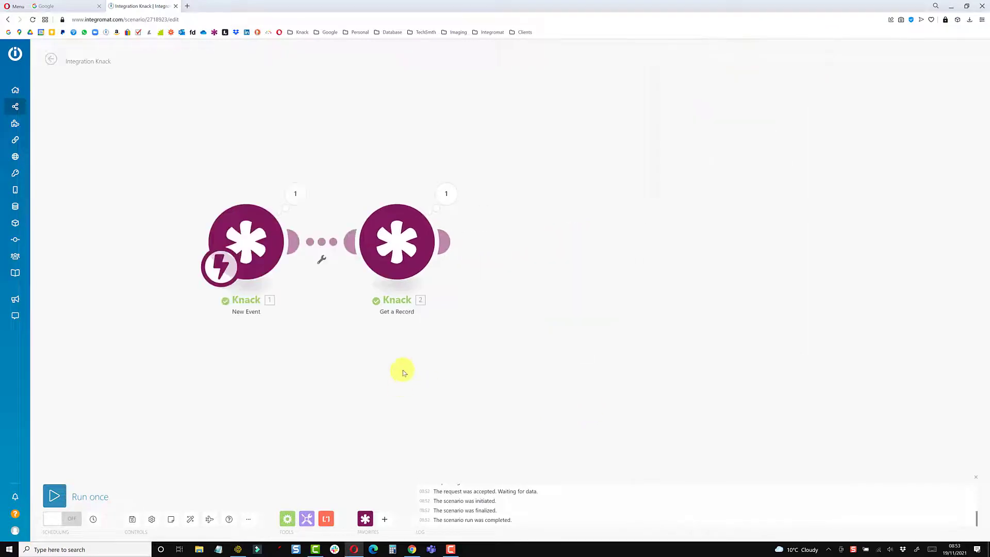
pyautogui.click(442, 243)
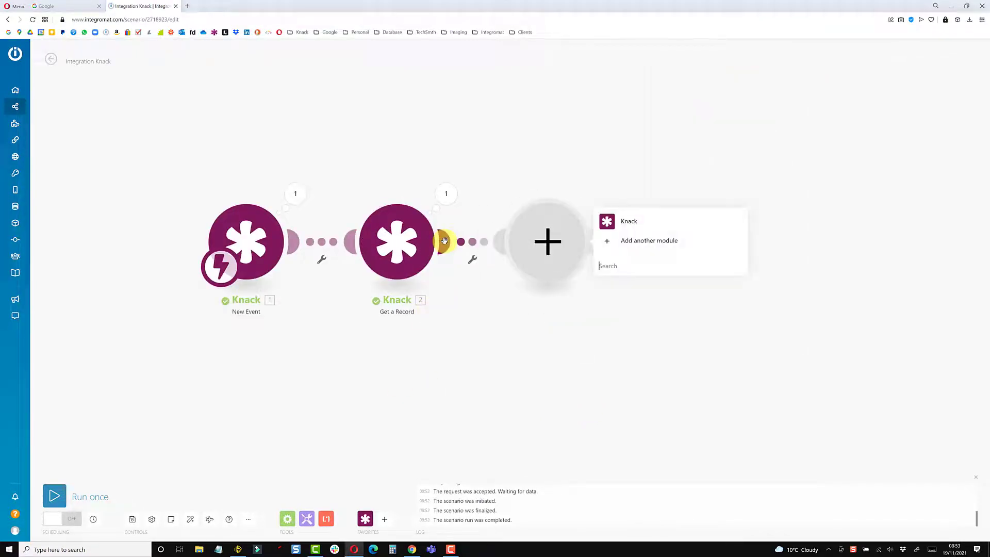
pyautogui.write('sheets')
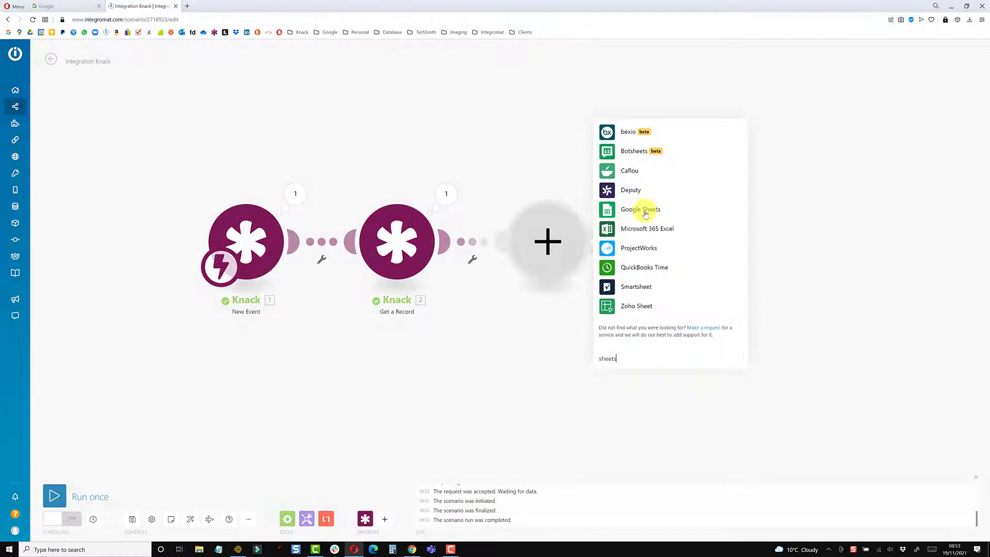
pyautogui.click(644, 212)
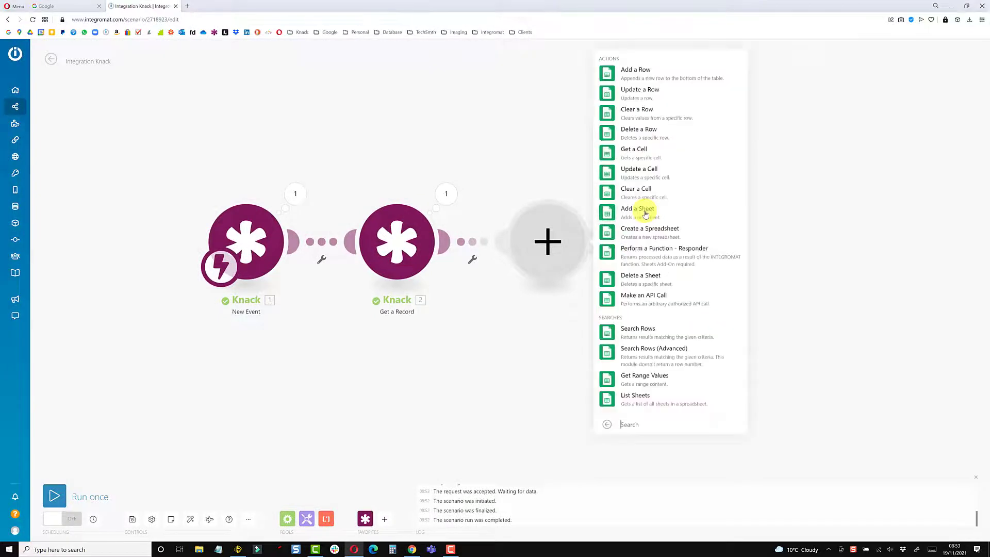
pyautogui.click(647, 72)
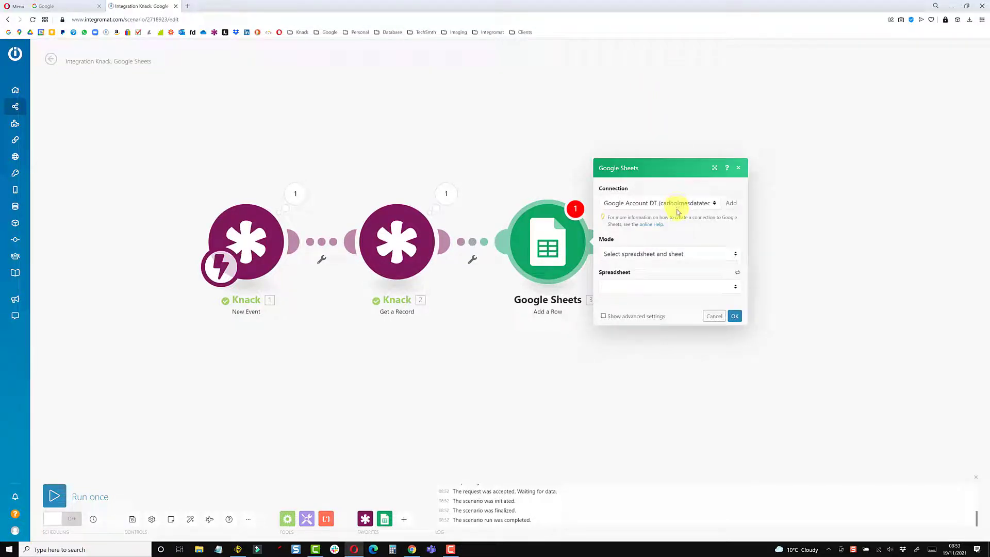
# Step: Target Sheet1 of the Classic Clips spreadsheet in the Add a Row module
pyautogui.click(652, 283)
pyautogui.click(636, 297)
pyautogui.click(634, 303)
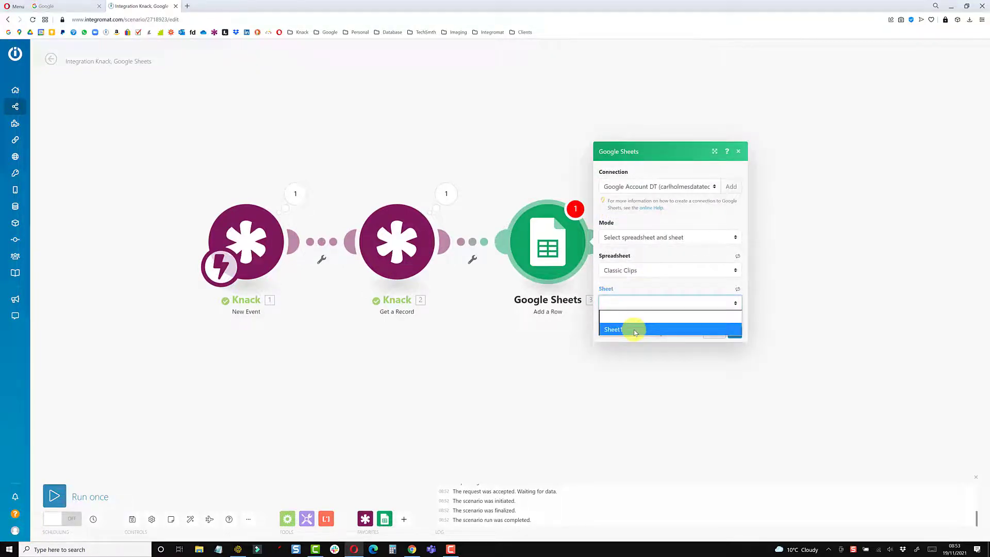
pyautogui.click(634, 329)
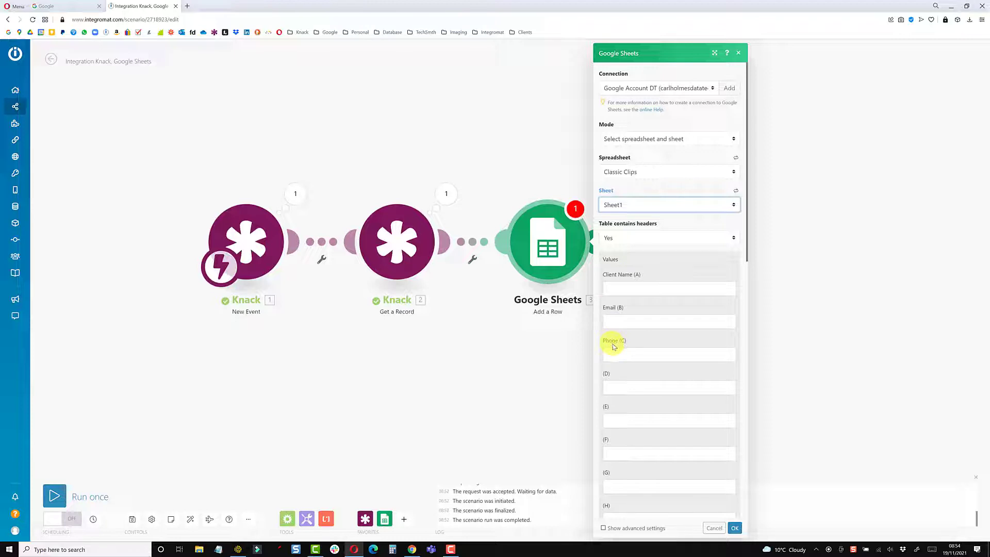
# Step: Map Client Name to column A, Email (raw): Email to B, and Tel No Home (raw): Number to Phone (C)
pyautogui.click(628, 290)
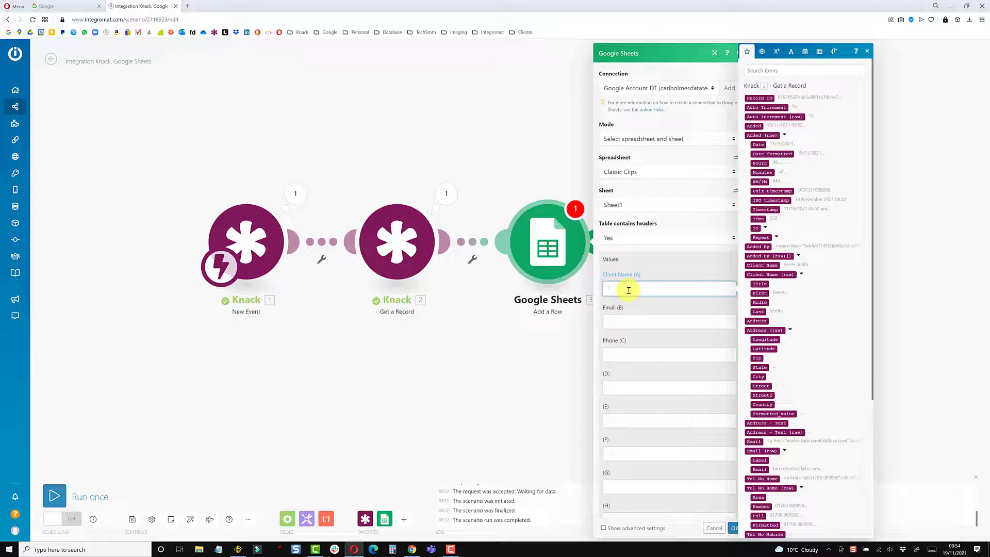
pyautogui.click(768, 265)
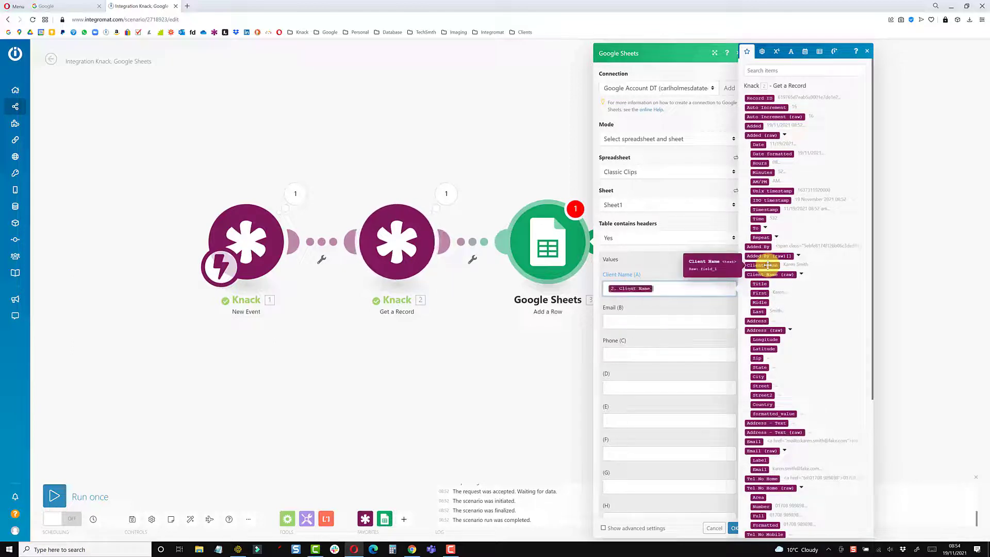
pyautogui.click(626, 321)
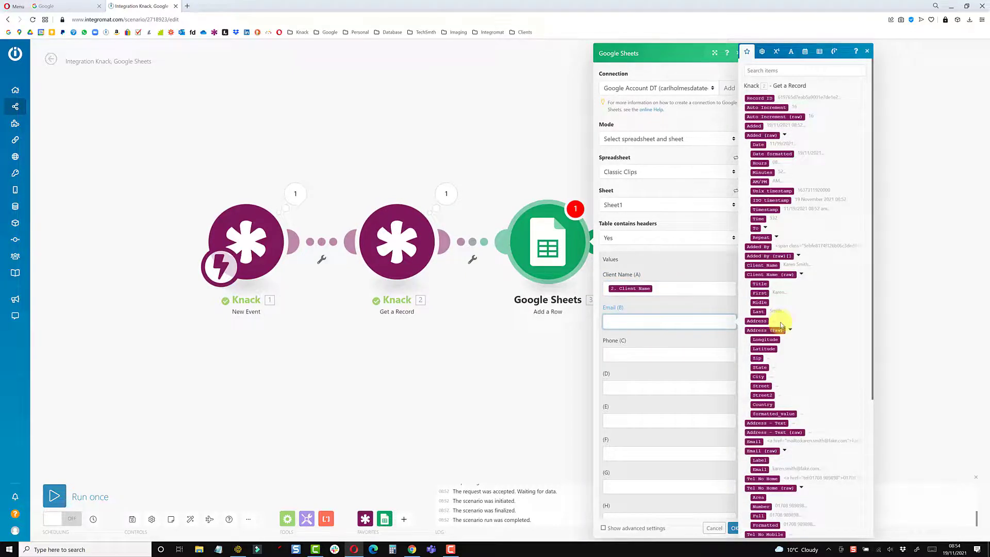
pyautogui.scroll(-3, 781, 330)
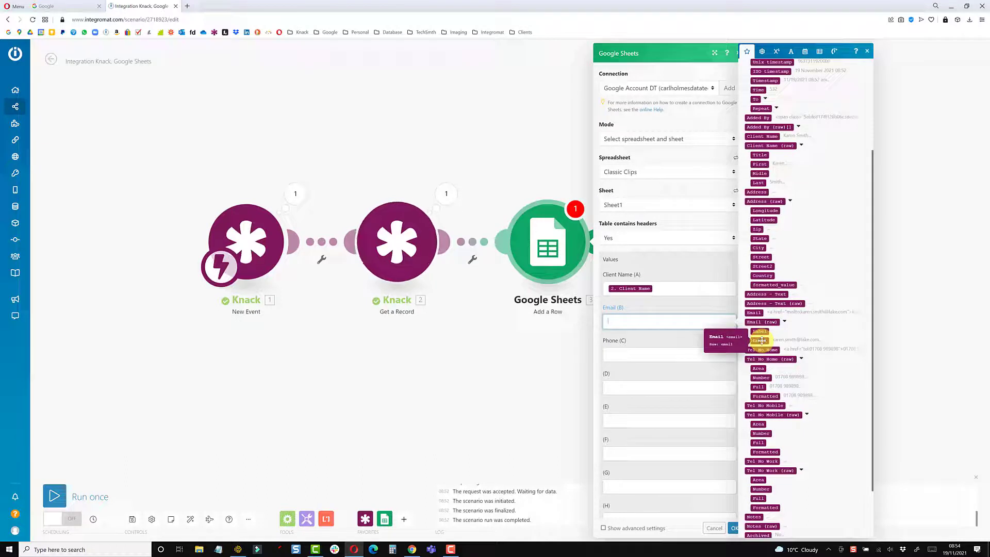
pyautogui.click(761, 341)
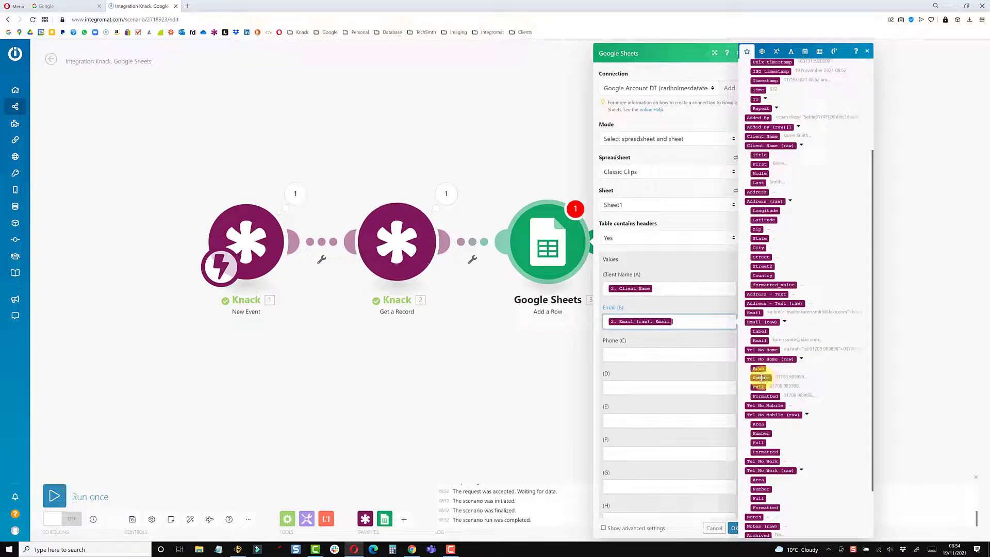
pyautogui.click(761, 377)
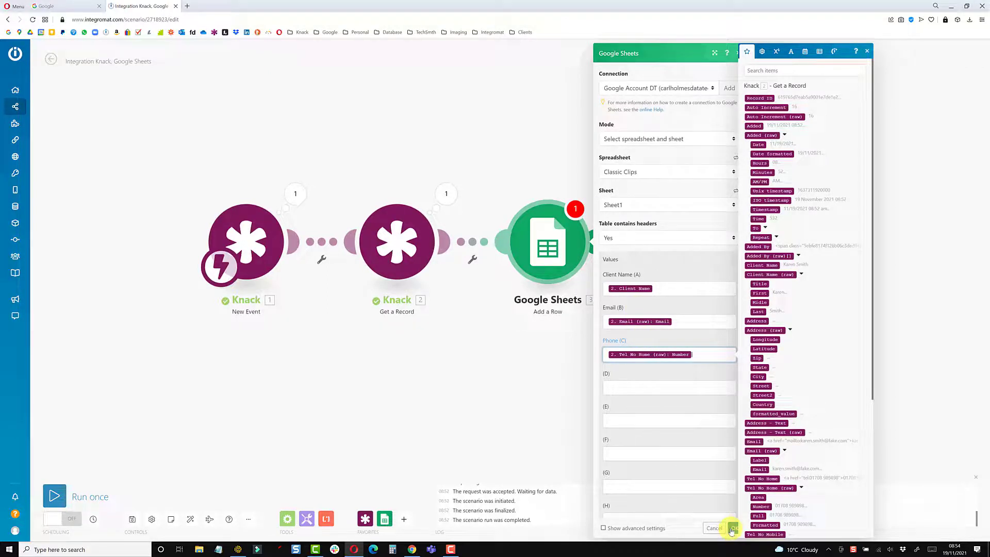
# Step: Save the Add a Row module settings, then submit the new client record in Knack
pyautogui.click(732, 529)
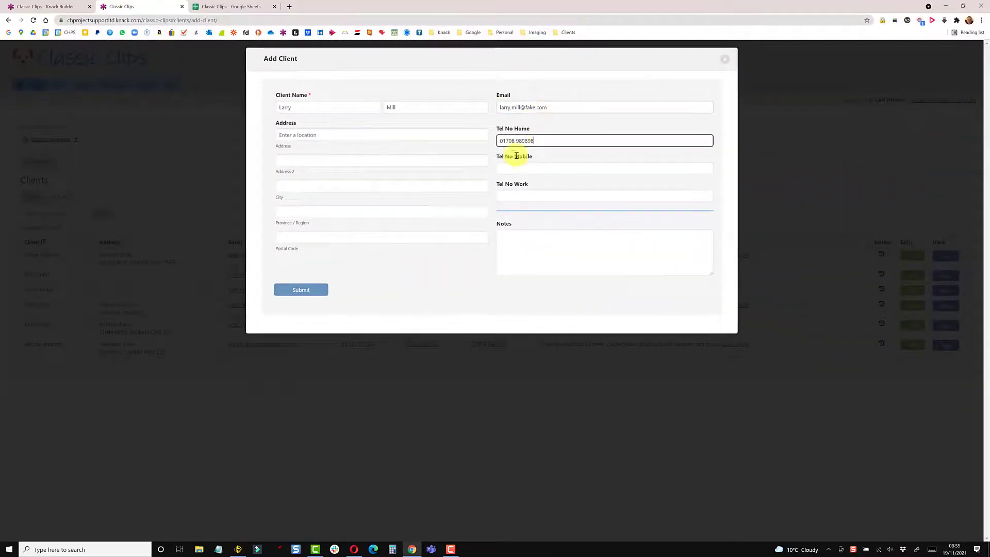
pyautogui.click(318, 290)
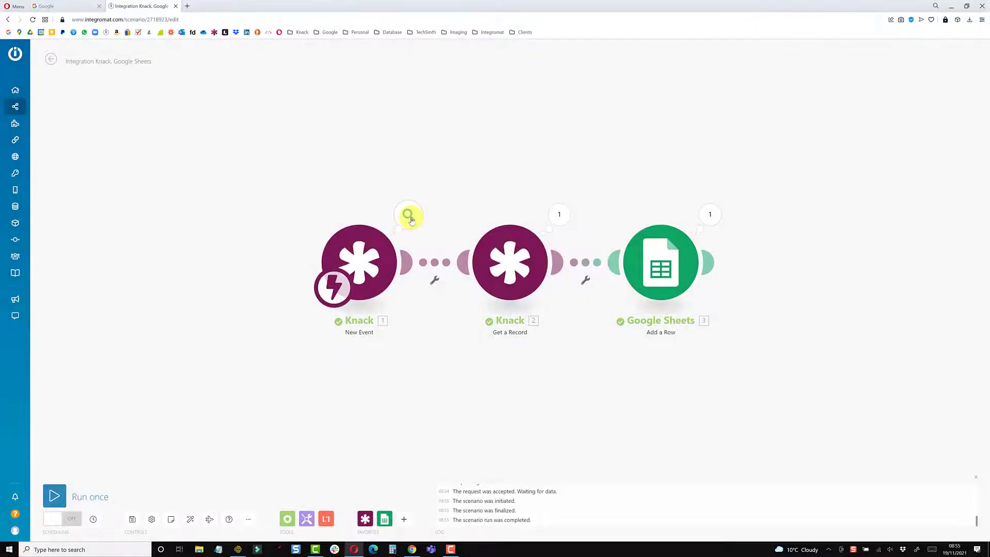
# Step: Inspect the New Event, Get a Record and Add a Row results, confirming Sheet1 row 2
pyautogui.click(408, 215)
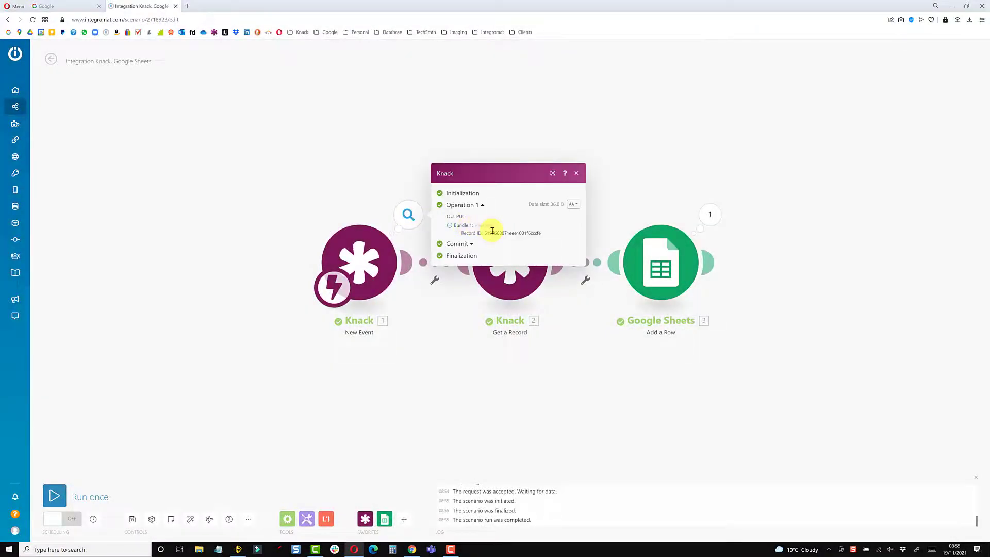
pyautogui.click(567, 347)
pyautogui.click(558, 219)
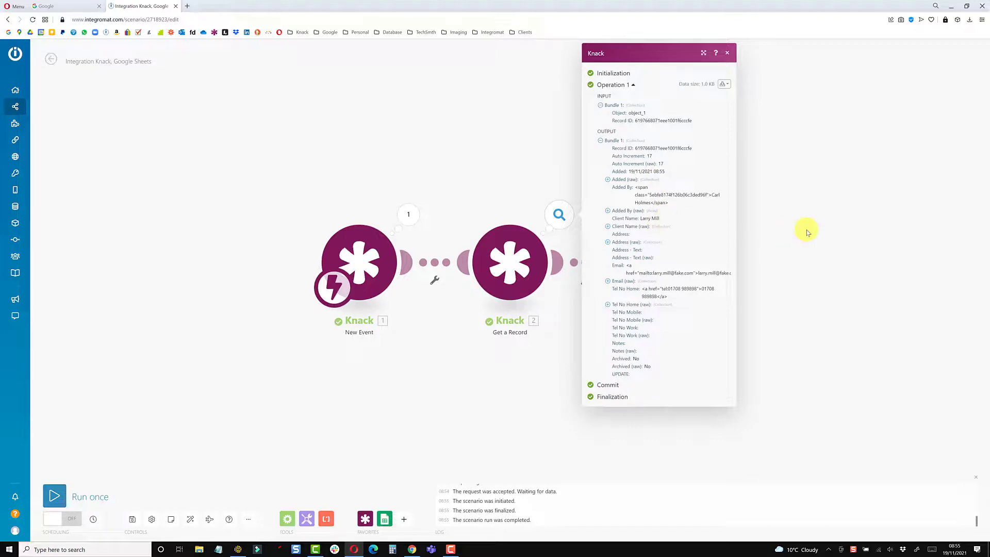
pyautogui.click(778, 232)
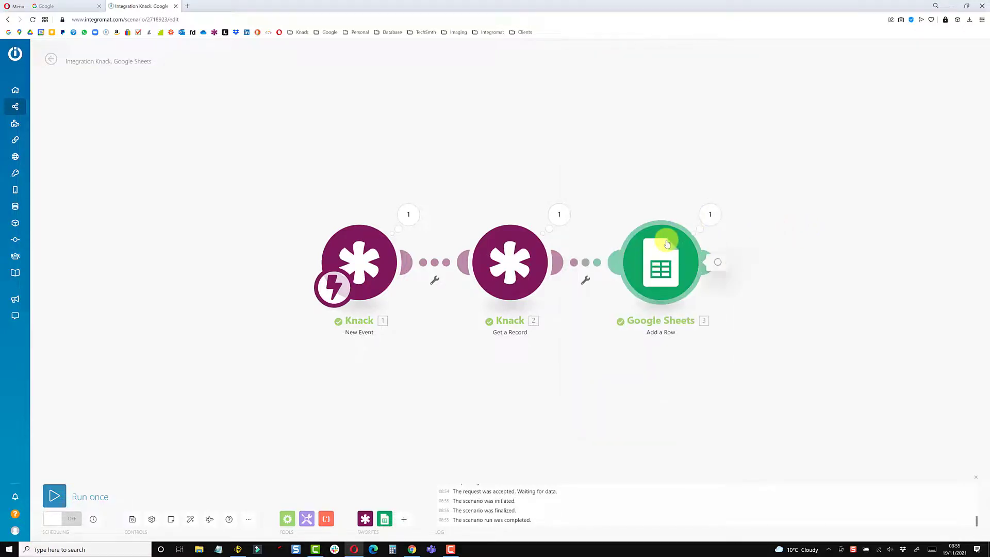
pyautogui.click(708, 218)
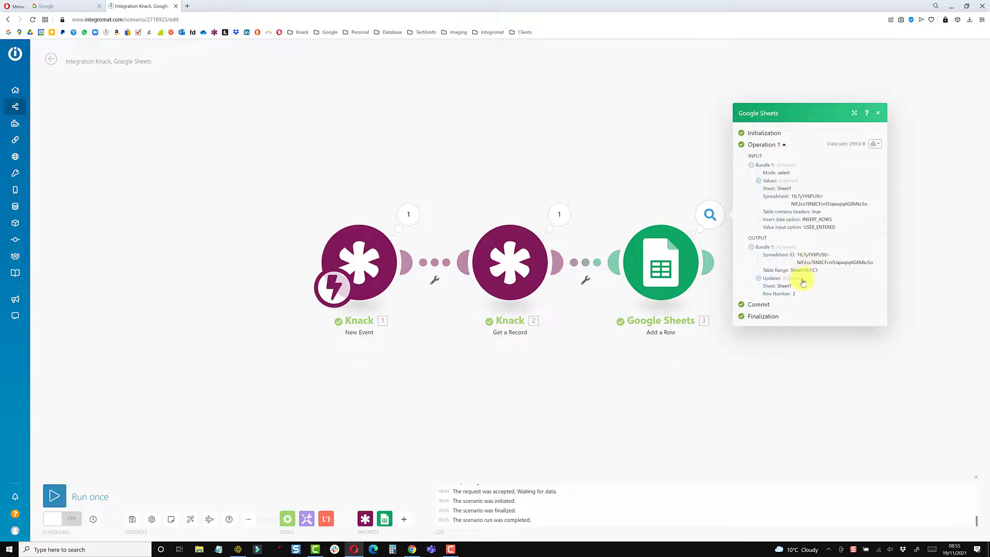
pyautogui.click(360, 174)
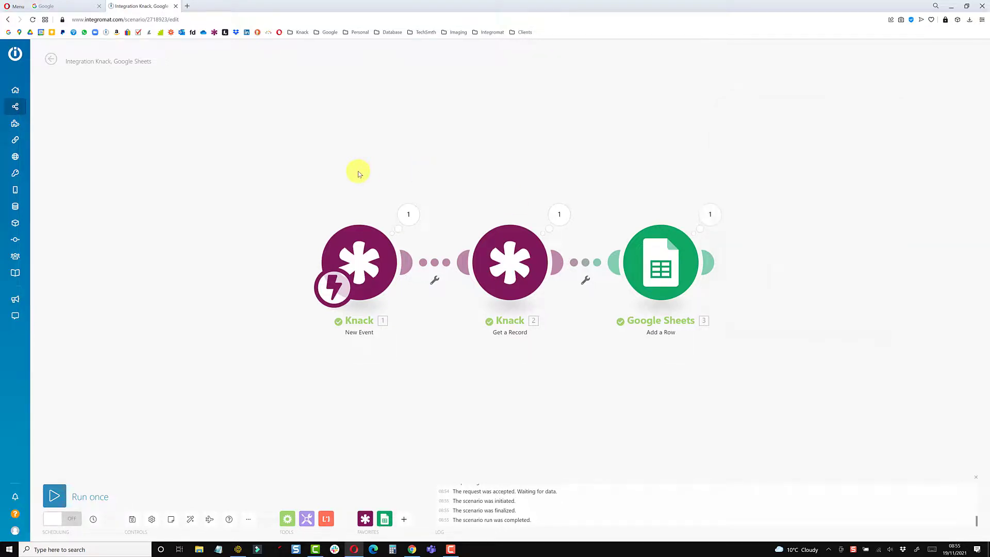